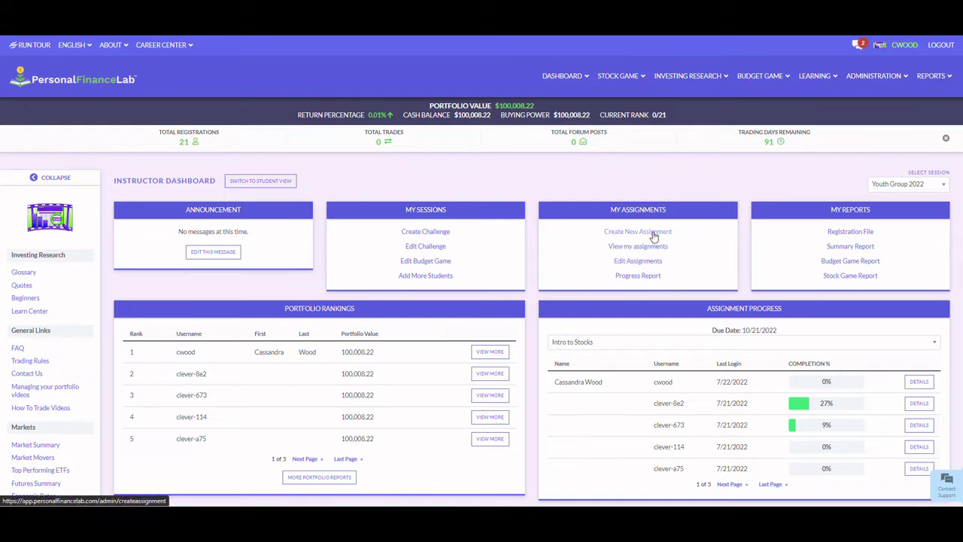
# Open the Manage Assignments page to start a new assignment
pyautogui.click(932, 77)
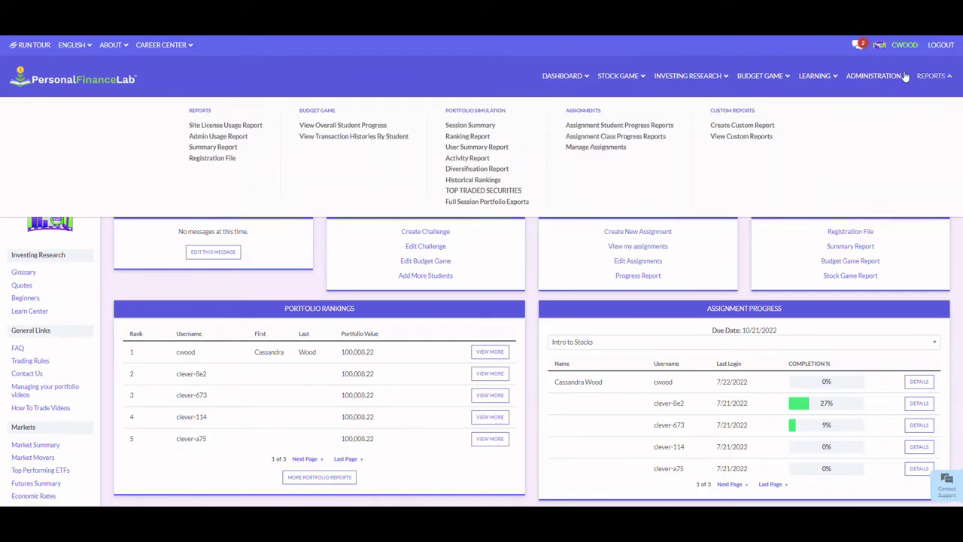
pyautogui.moveTo(813, 79)
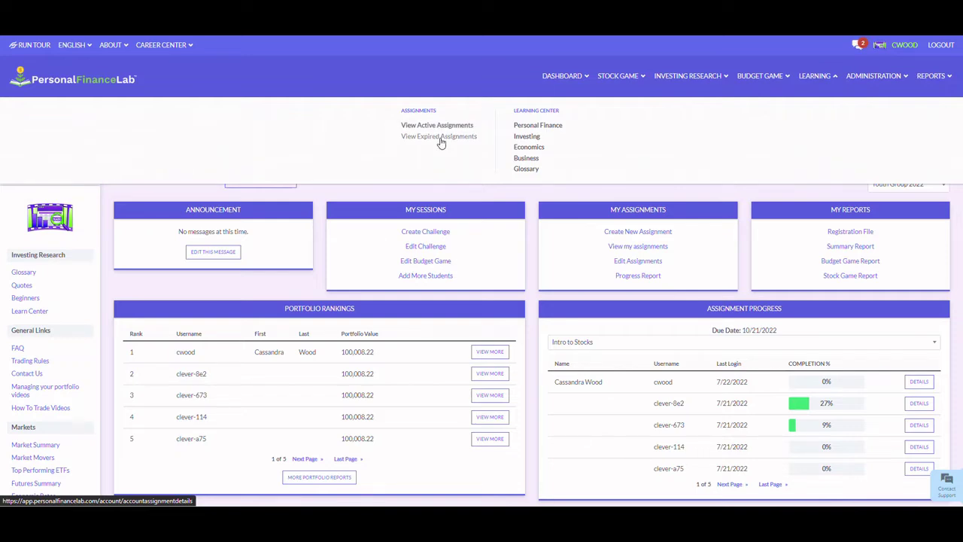
pyautogui.click(933, 76)
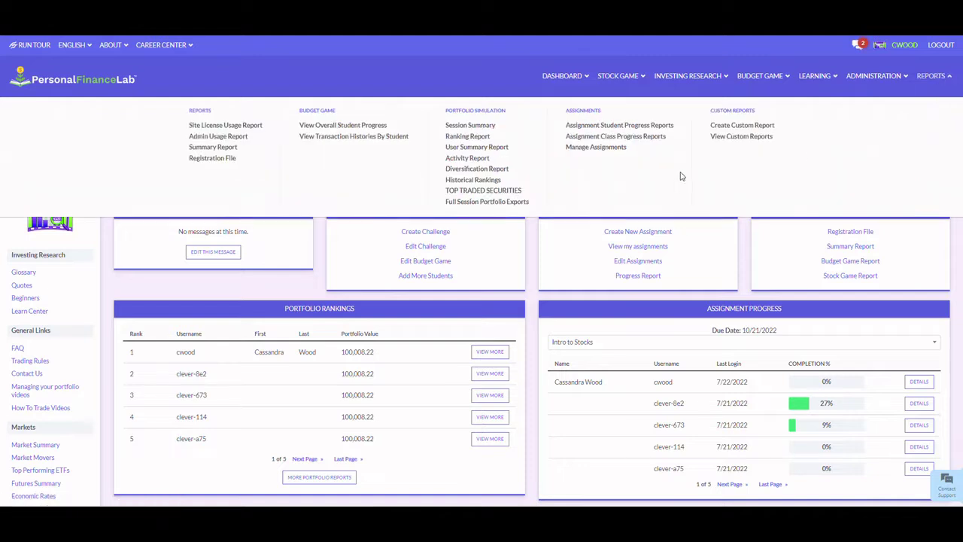
pyautogui.click(606, 149)
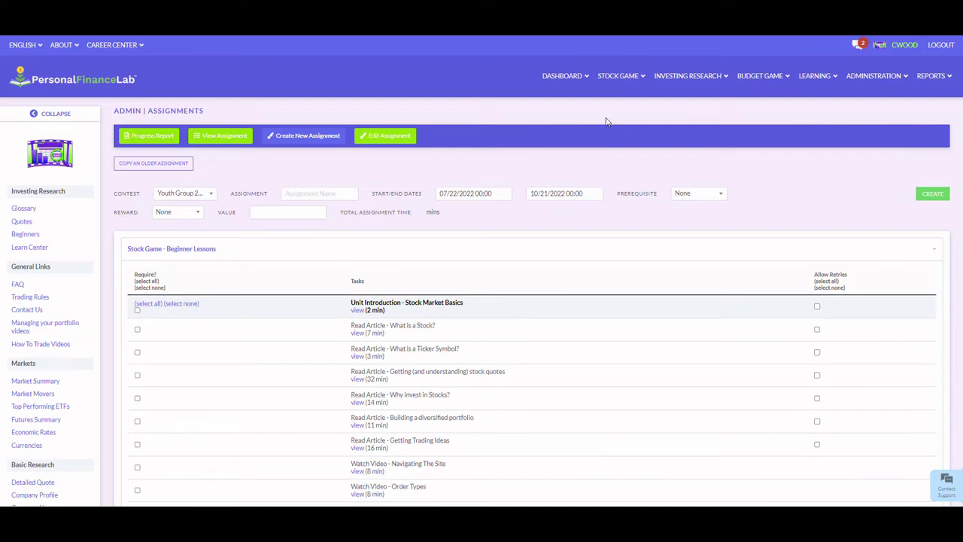
# Choose Youth Group 2022 as the new assignment's contest and activate its assignment name field
pyautogui.click(210, 199)
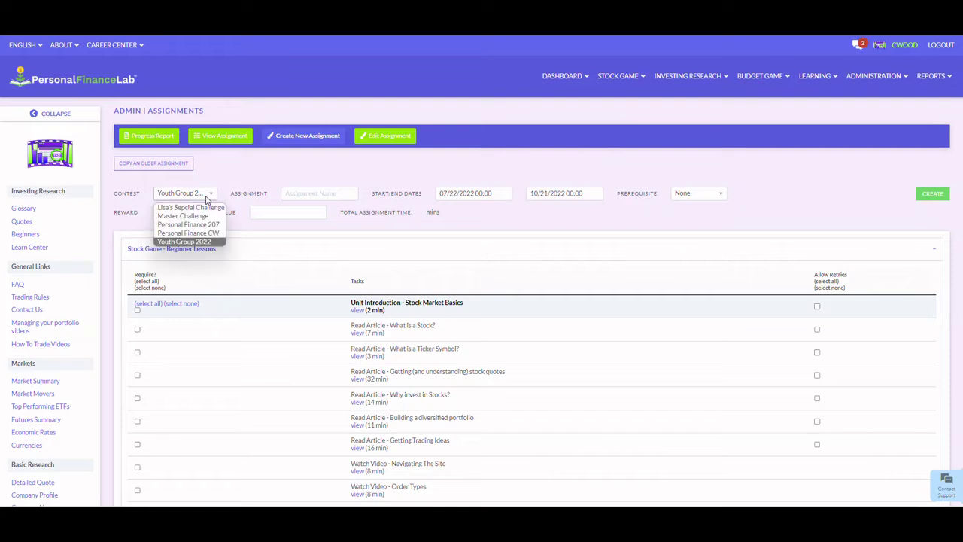
pyautogui.click(208, 243)
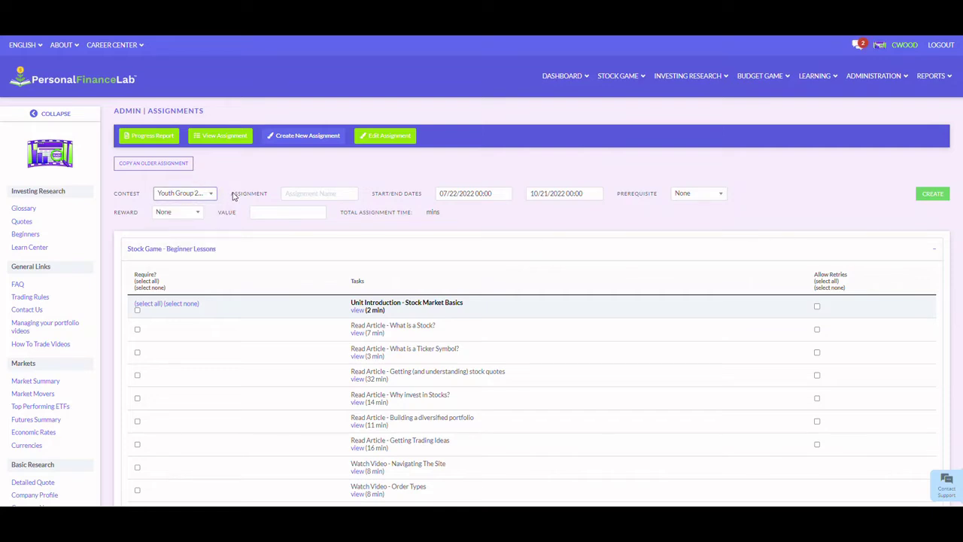
pyautogui.click(291, 194)
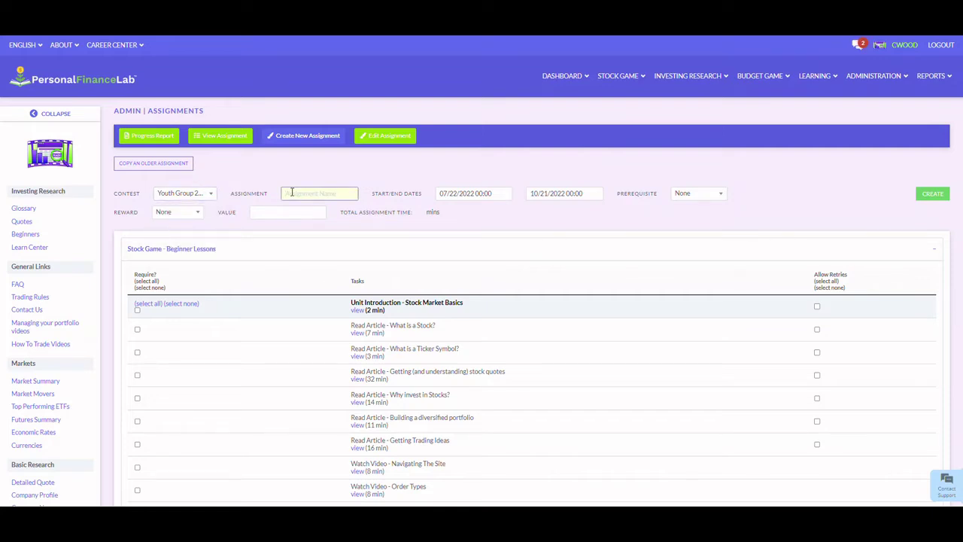
# Check the start and end date calendars and the prerequisite options for the new assignment
pyautogui.click(462, 192)
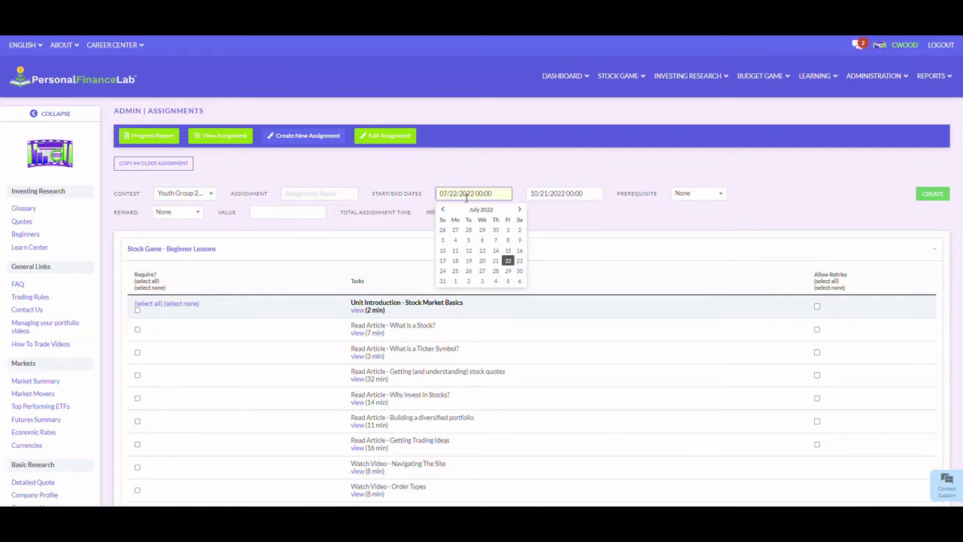
pyautogui.click(539, 169)
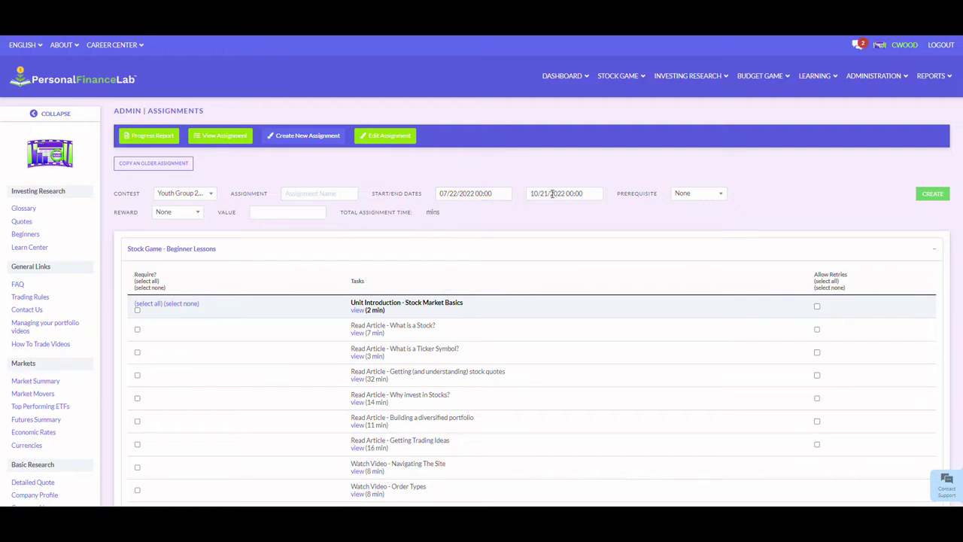
pyautogui.click(552, 194)
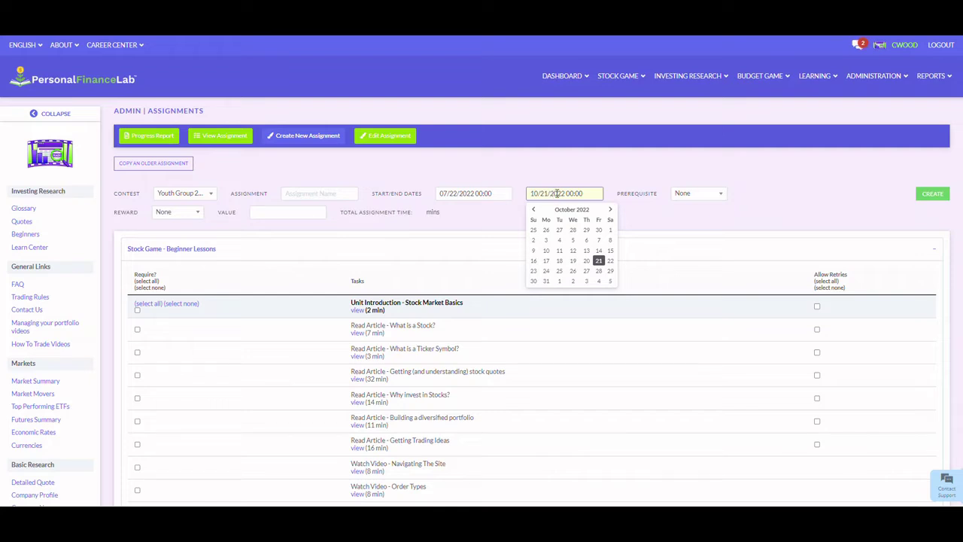
pyautogui.click(564, 165)
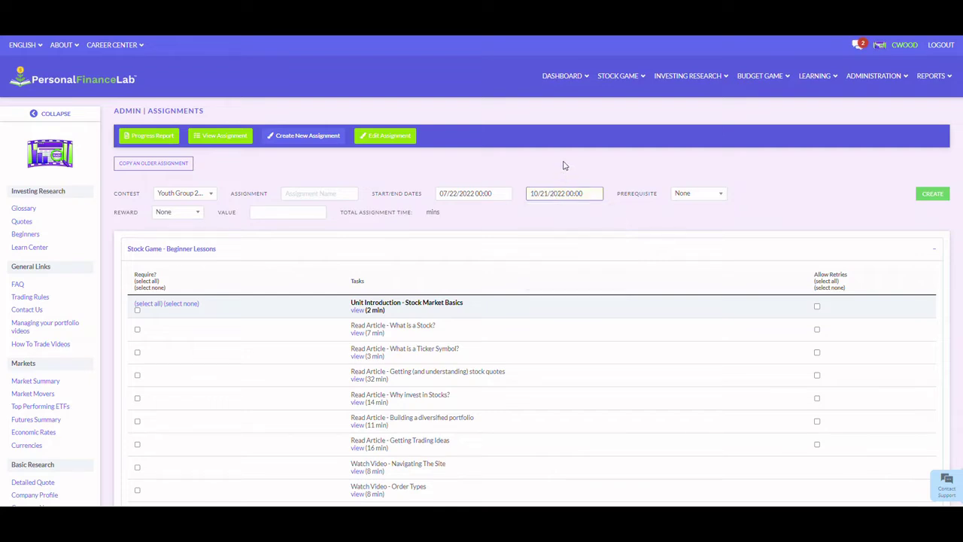
pyautogui.click(689, 197)
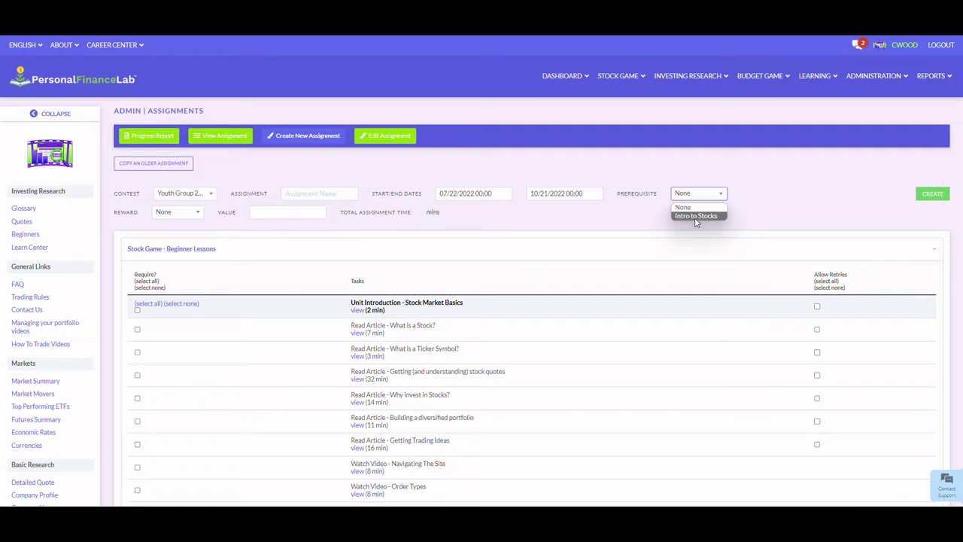
pyautogui.click(597, 224)
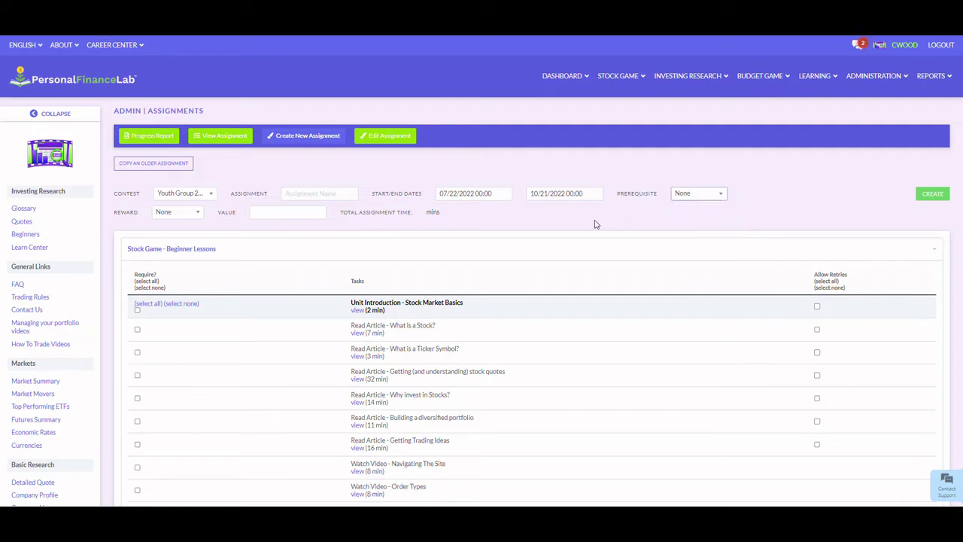
# Set the new assignment's reward to StockGame
pyautogui.click(179, 214)
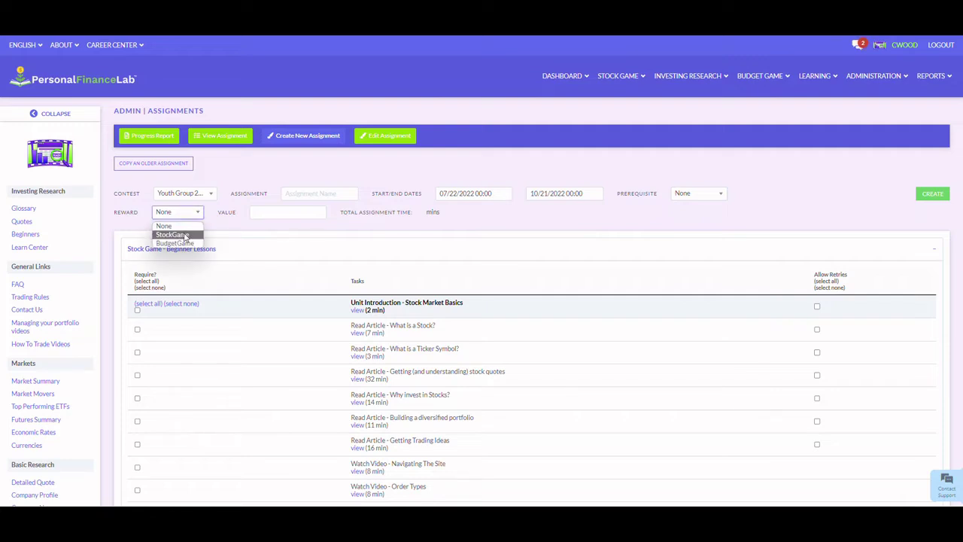
pyautogui.click(184, 235)
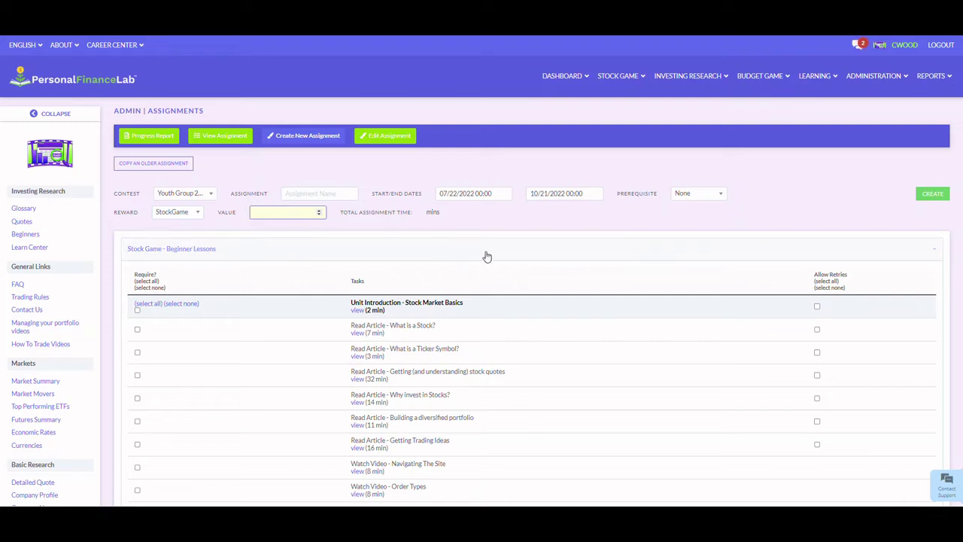
# Collapse the Stock Game - Beginner Lessons and look through the tasks in Stock Game - Intermediate Lessons
pyautogui.click(197, 254)
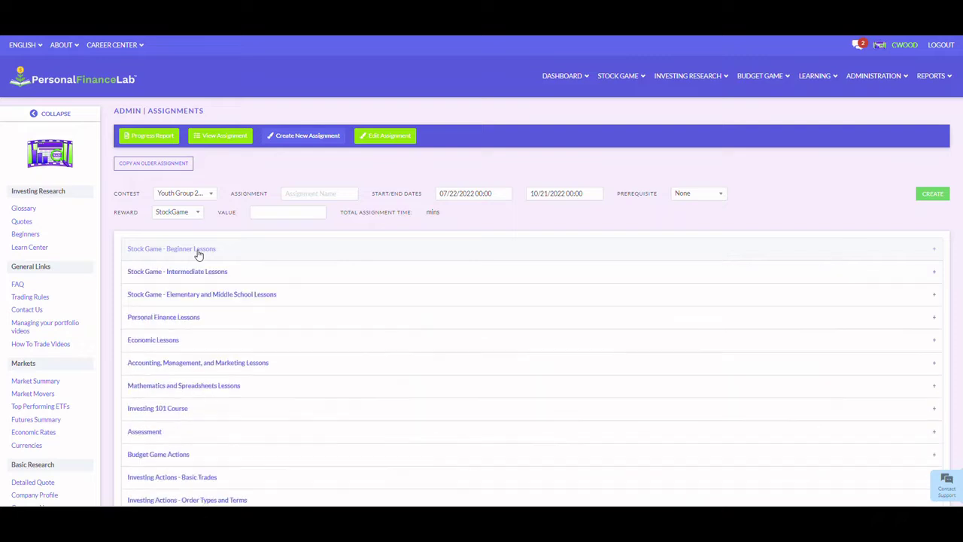
pyautogui.click(195, 271)
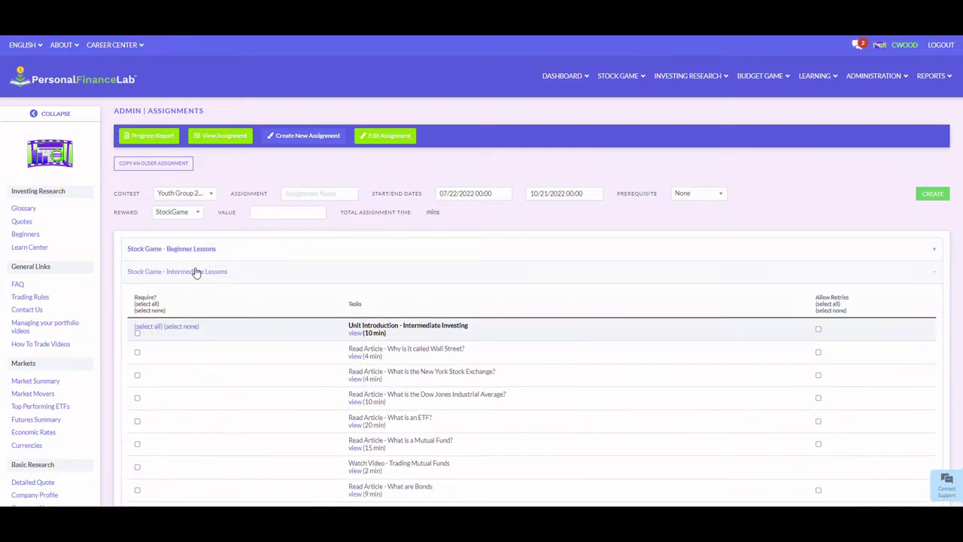
pyautogui.click(195, 272)
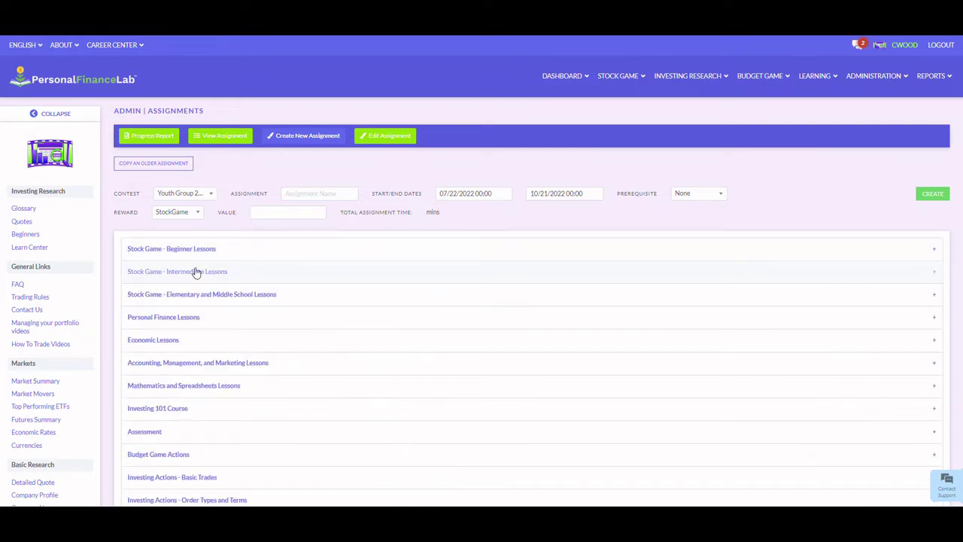
# Mark all Personal Finance Lessons tasks as required, clear that selection and collapse the section
pyautogui.click(179, 325)
pyautogui.scroll(-2, 548, 356)
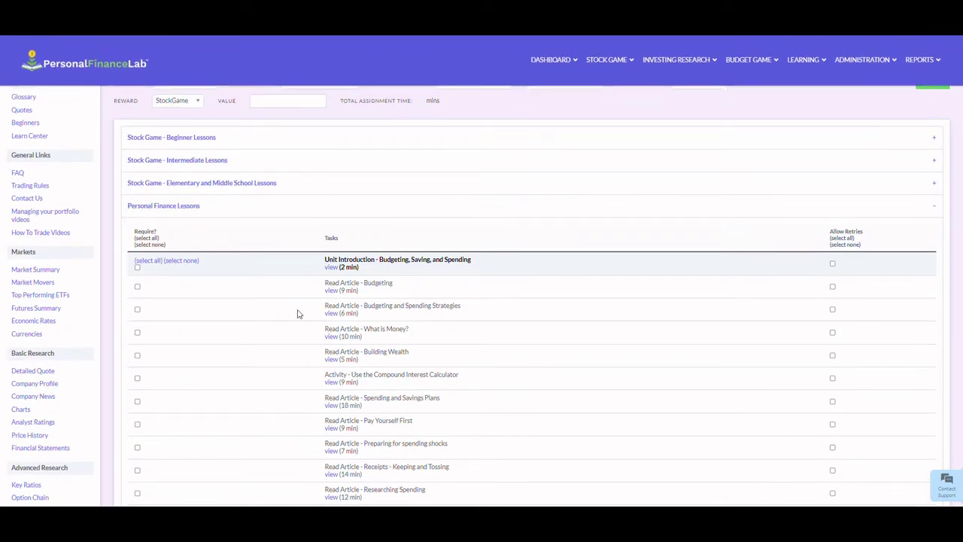
pyautogui.click(149, 239)
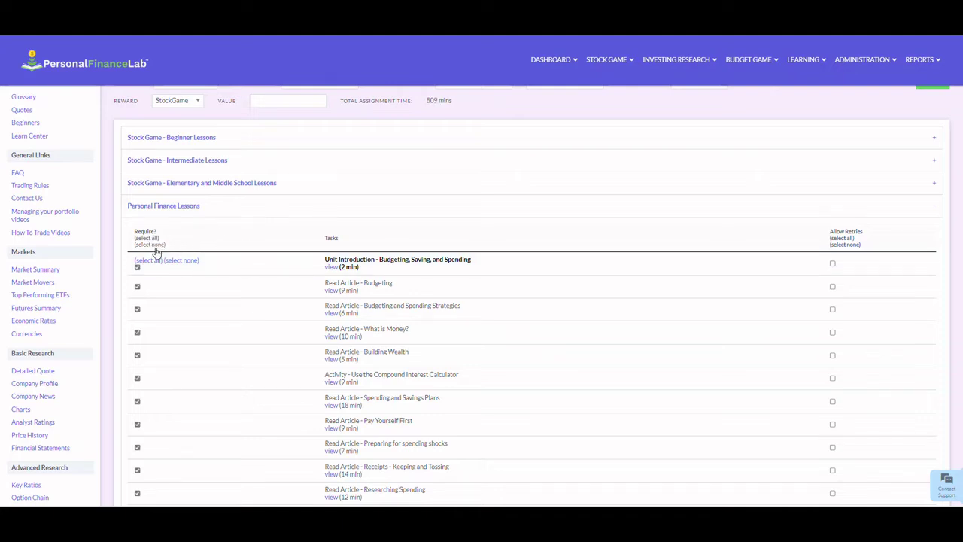
pyautogui.click(154, 245)
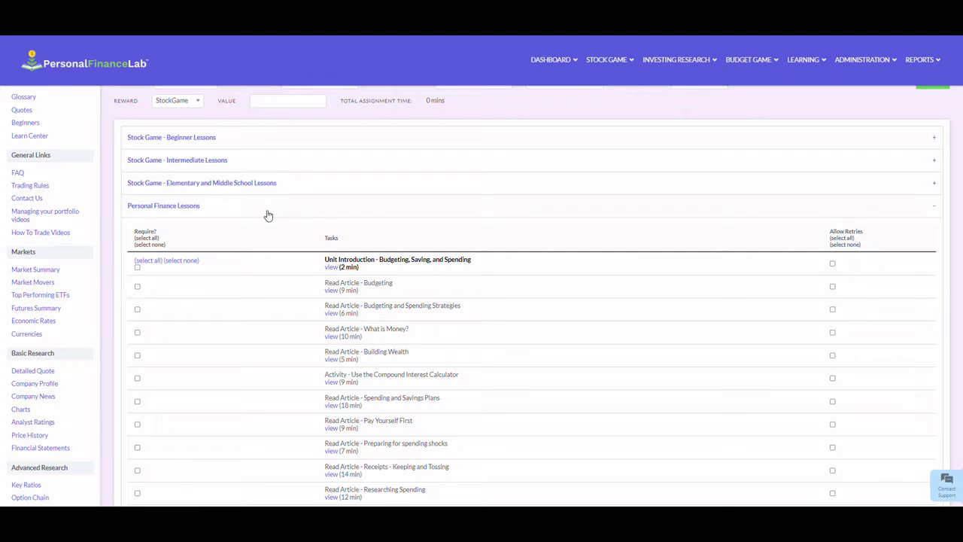
pyautogui.click(207, 208)
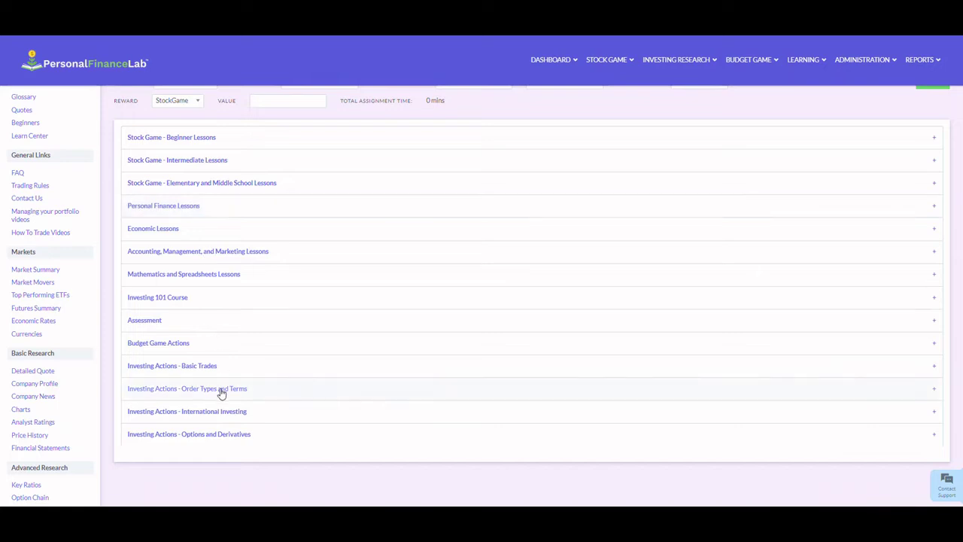
# In Budget Game Actions, require the Complete a full month and Transfer Money tasks
pyautogui.click(212, 345)
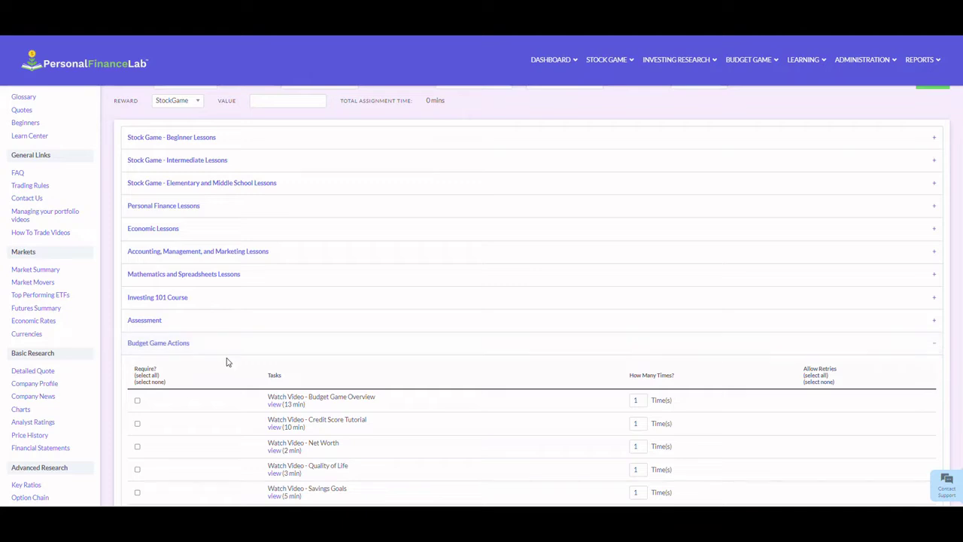
pyautogui.scroll(-1, 203, 372)
pyautogui.scroll(-2, 205, 391)
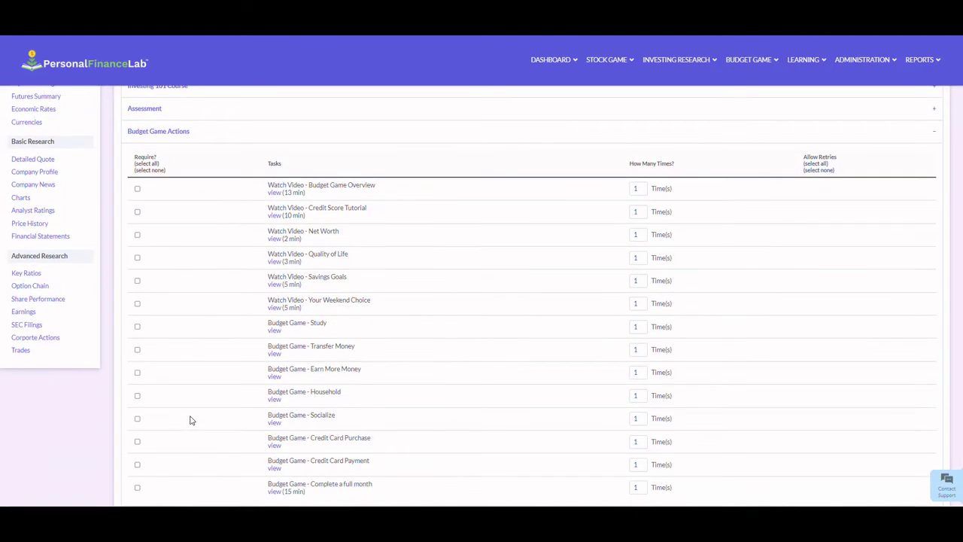
pyautogui.scroll(-1, 190, 420)
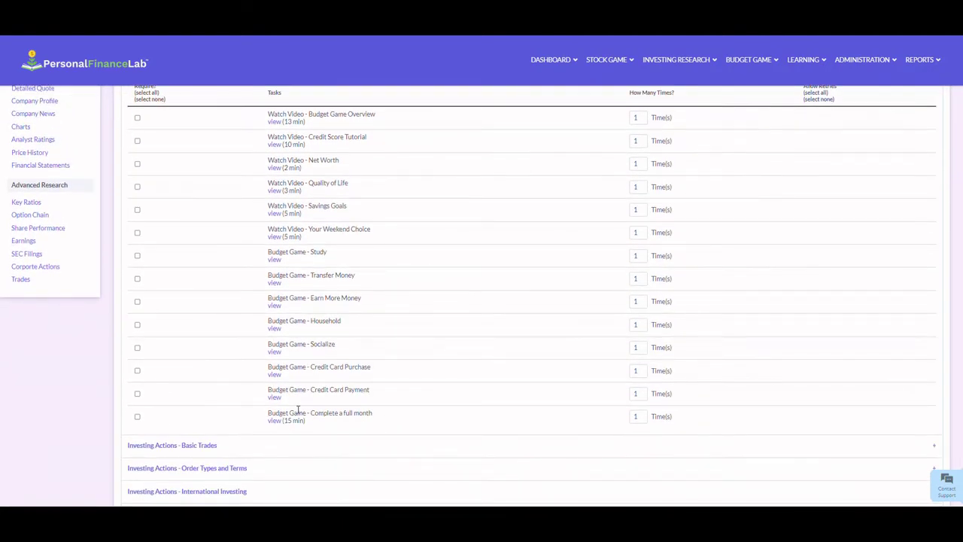
pyautogui.click(138, 418)
pyautogui.click(138, 279)
# Set the number of times for the Budget Game - Transfer Money task to 3
pyautogui.click(642, 277)
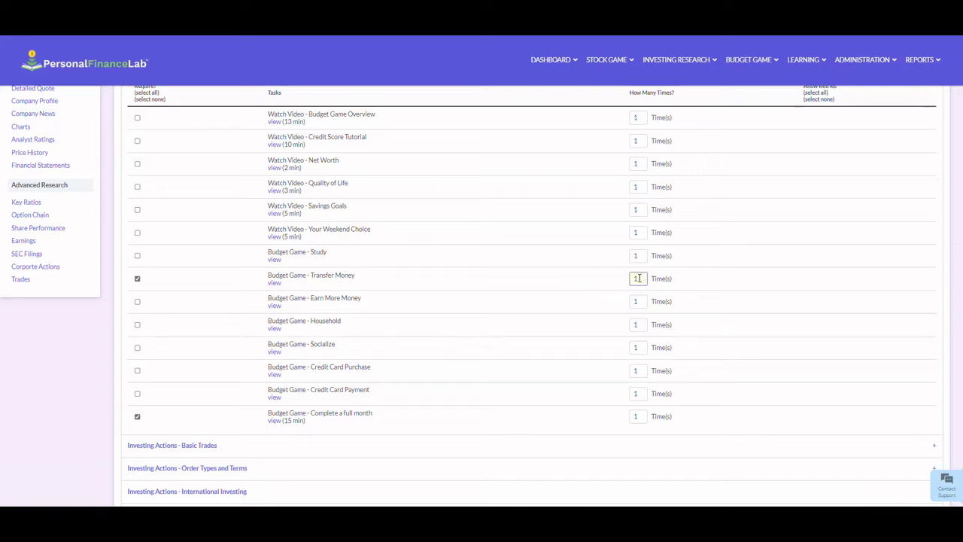
pyautogui.press('BackSpace')
pyautogui.write('3')
pyautogui.click(86, 370)
# Examine the tasks offered under Investing Actions - Basic Trades and Investing Actions - Order Types and Terms
pyautogui.scroll(-2, 564, 308)
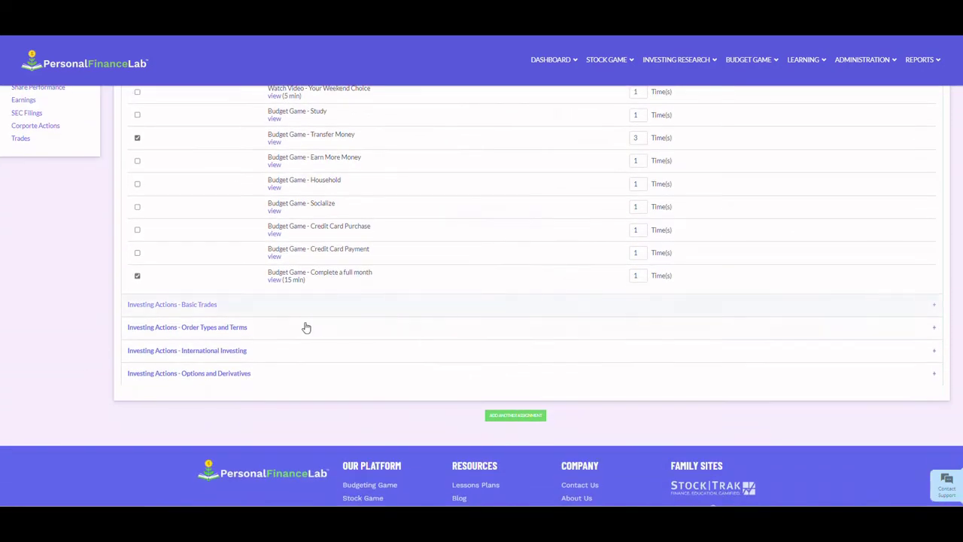
pyautogui.click(263, 308)
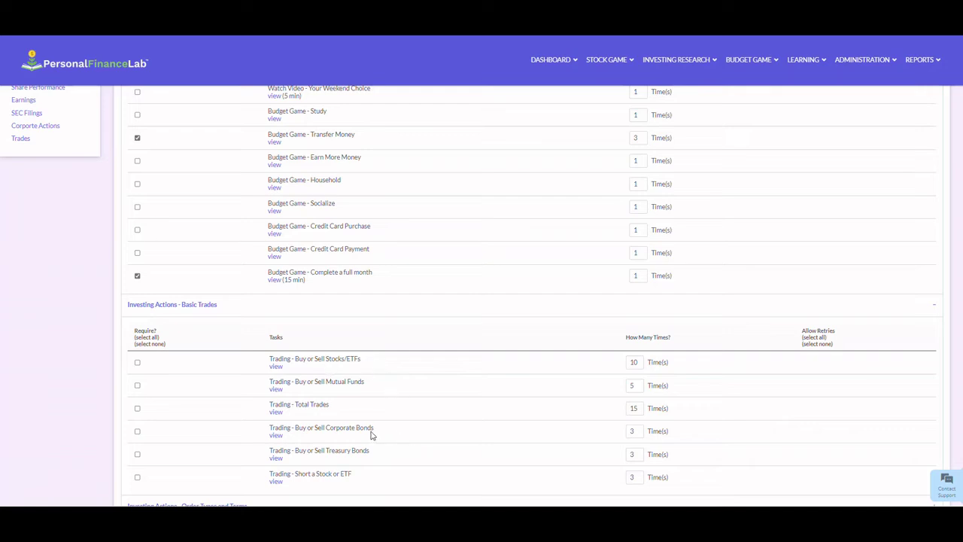
pyautogui.scroll(-1, 371, 435)
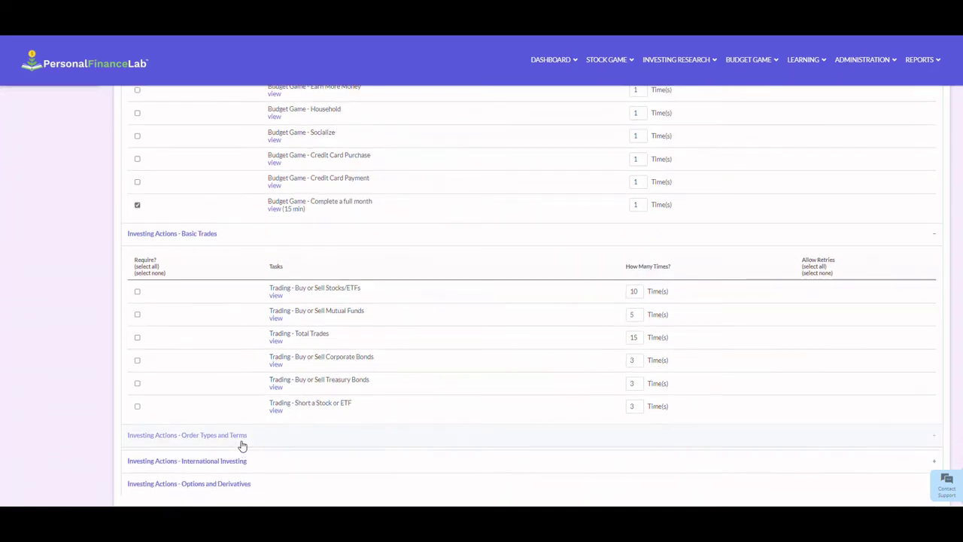
pyautogui.click(242, 446)
pyautogui.scroll(-3, 415, 437)
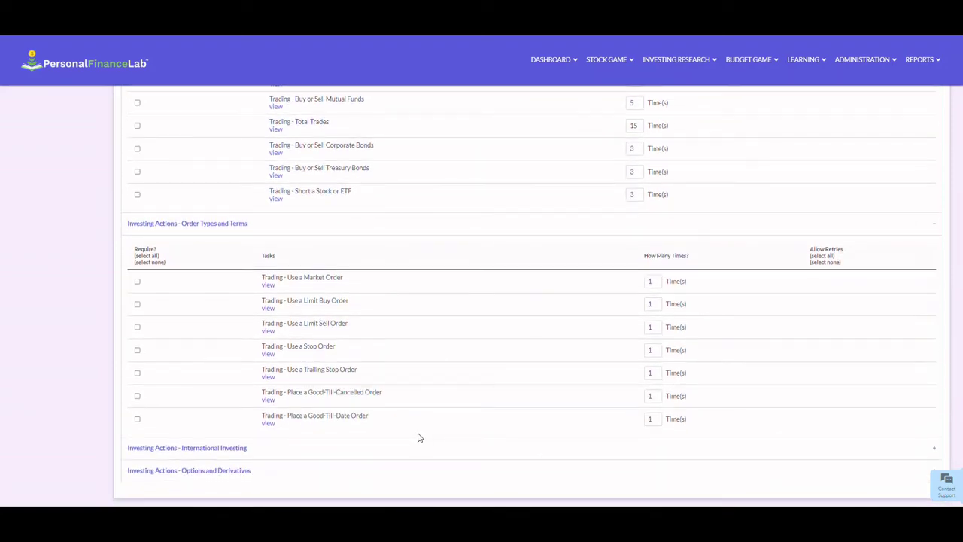
# Start copying an older assignment and choose Master Challenge as the source contest
pyautogui.scroll(3, 494, 418)
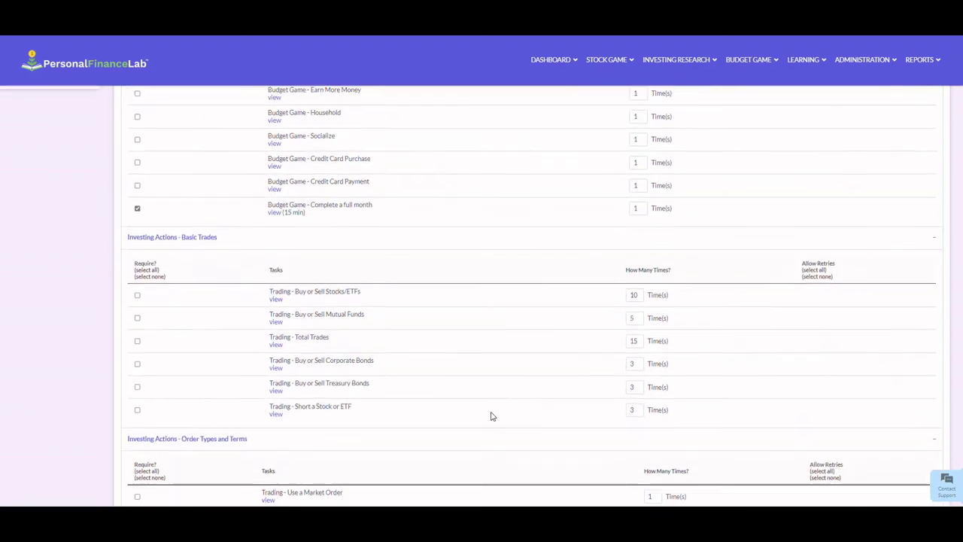
pyautogui.scroll(10, 493, 416)
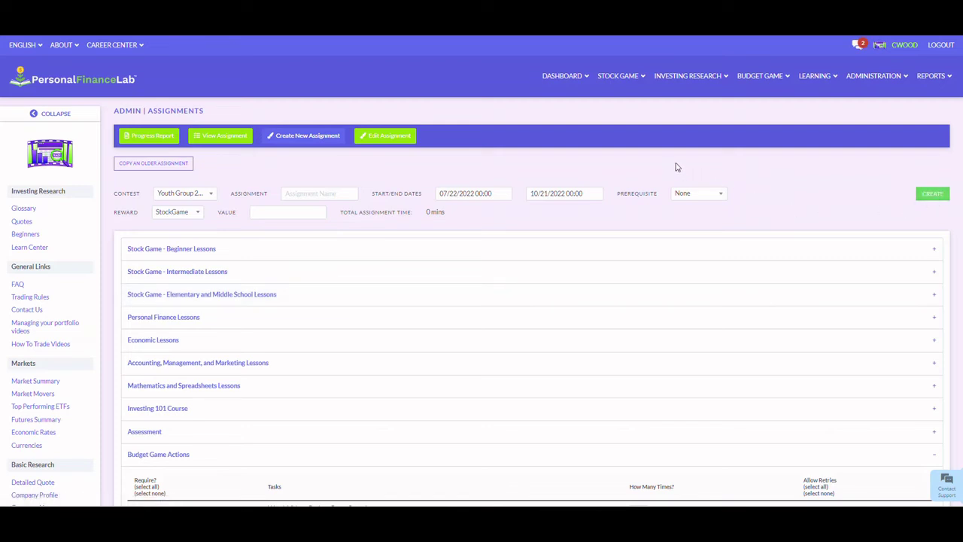
pyautogui.click(142, 169)
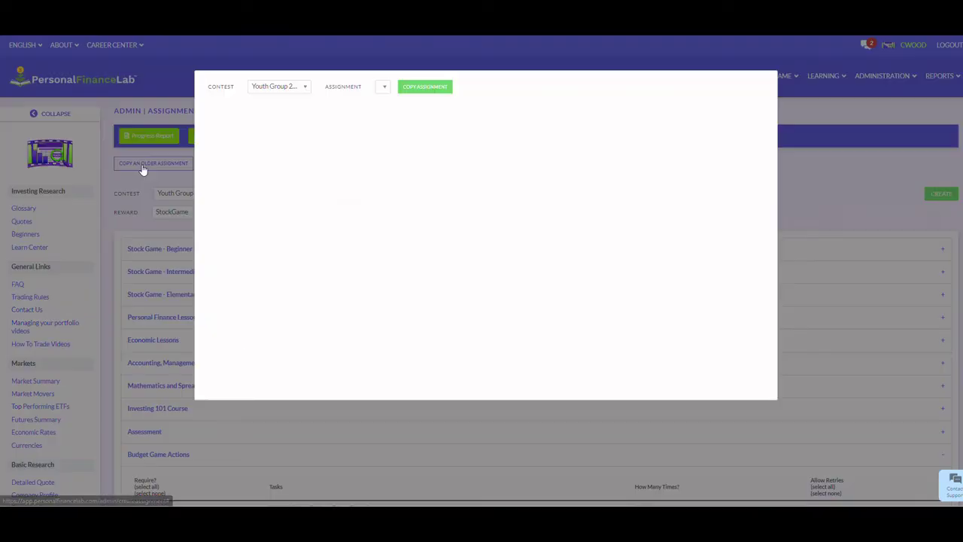
pyautogui.click(303, 88)
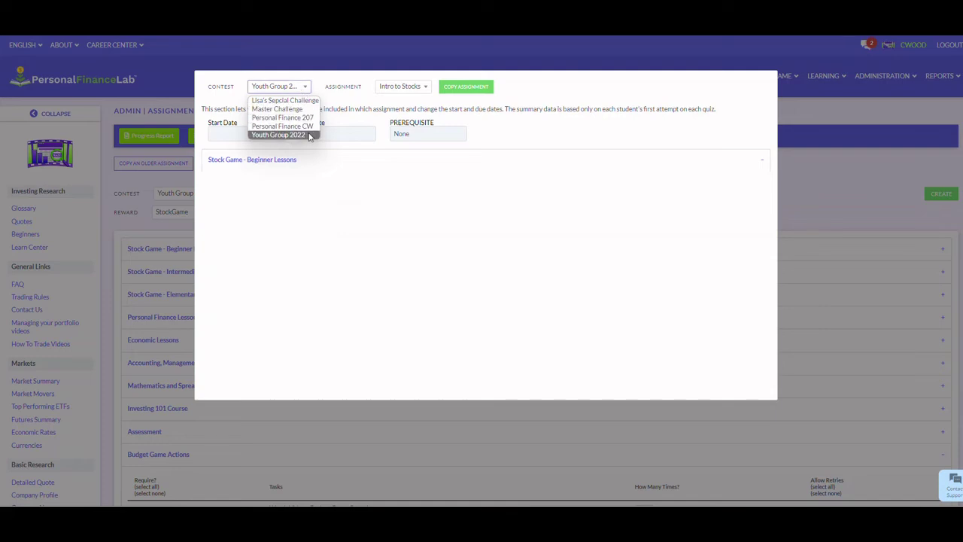
pyautogui.click(305, 110)
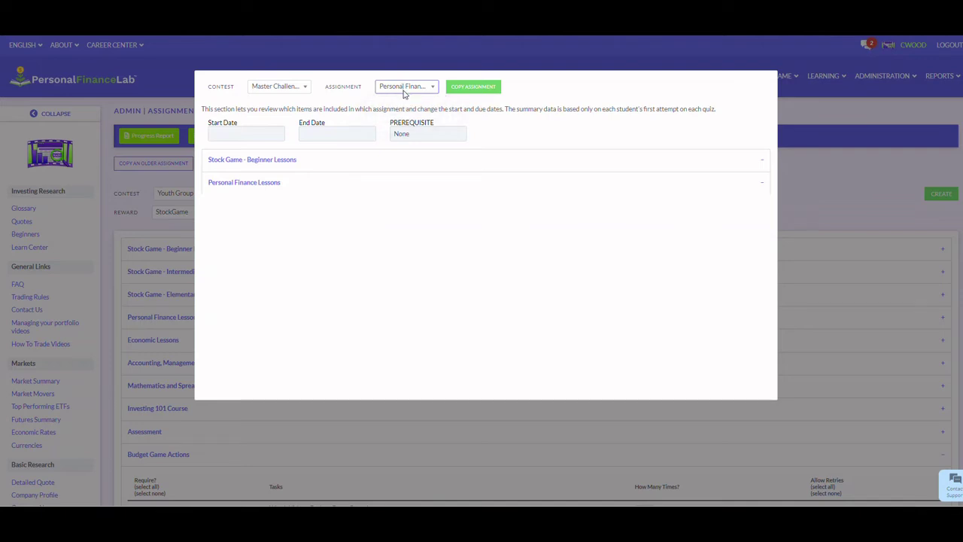
# Review the older assignment's Personal Finance Lessons and Stock Game - Beginner Lessons tasks, and copy the assignment
pyautogui.click(258, 184)
pyautogui.click(765, 184)
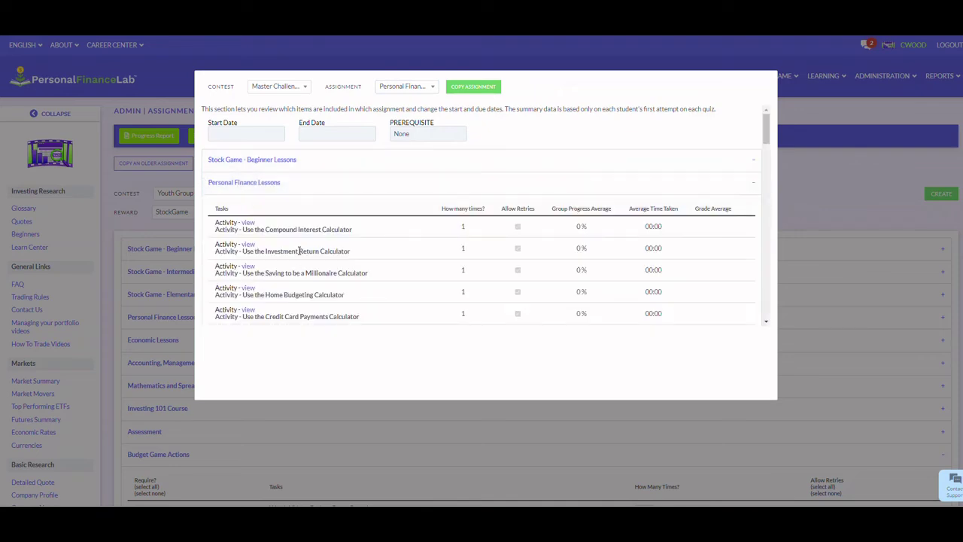
pyautogui.click(756, 161)
pyautogui.click(756, 161)
pyautogui.click(486, 90)
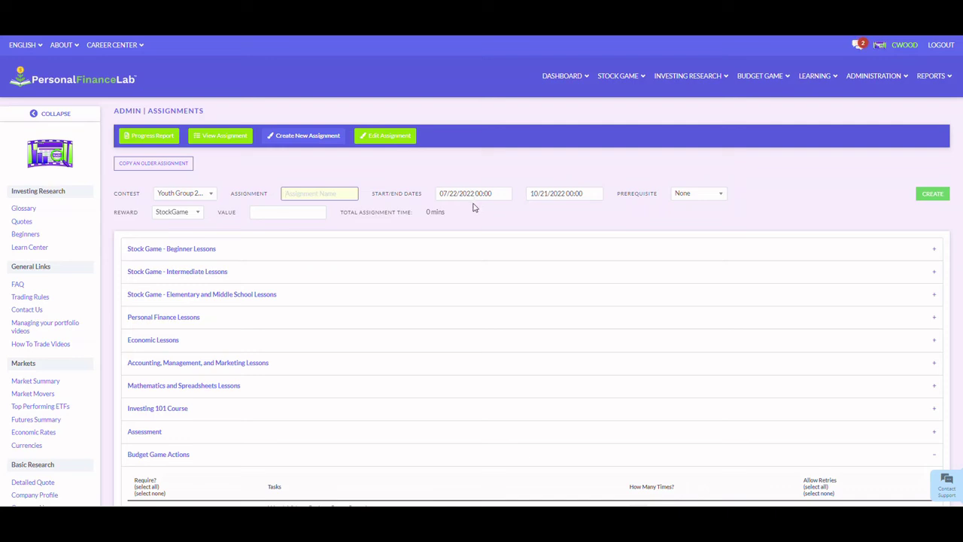
# View the Intro to Stocks assignment and examine its tasks under Stock Game - Beginner Lessons
pyautogui.click(214, 137)
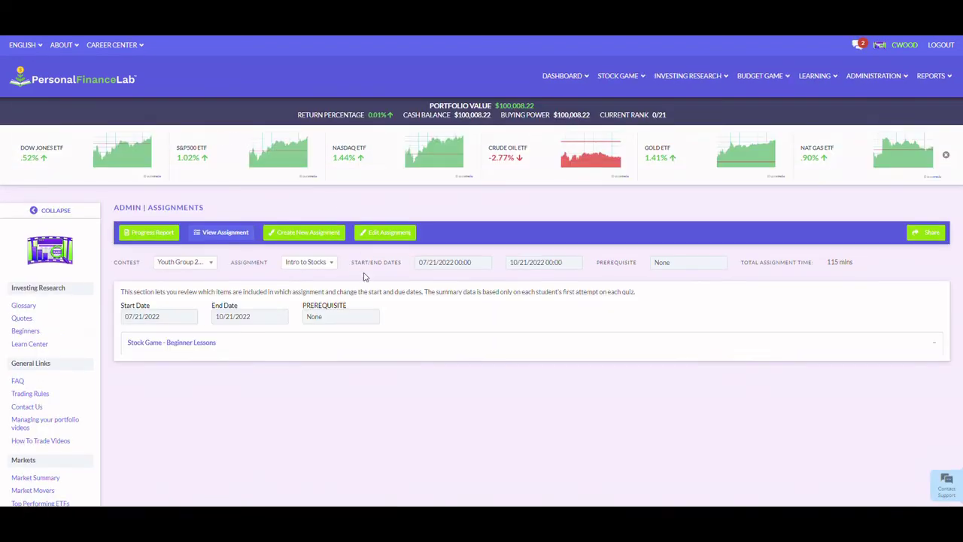
pyautogui.click(183, 347)
pyautogui.click(933, 345)
pyautogui.scroll(-2, 480, 259)
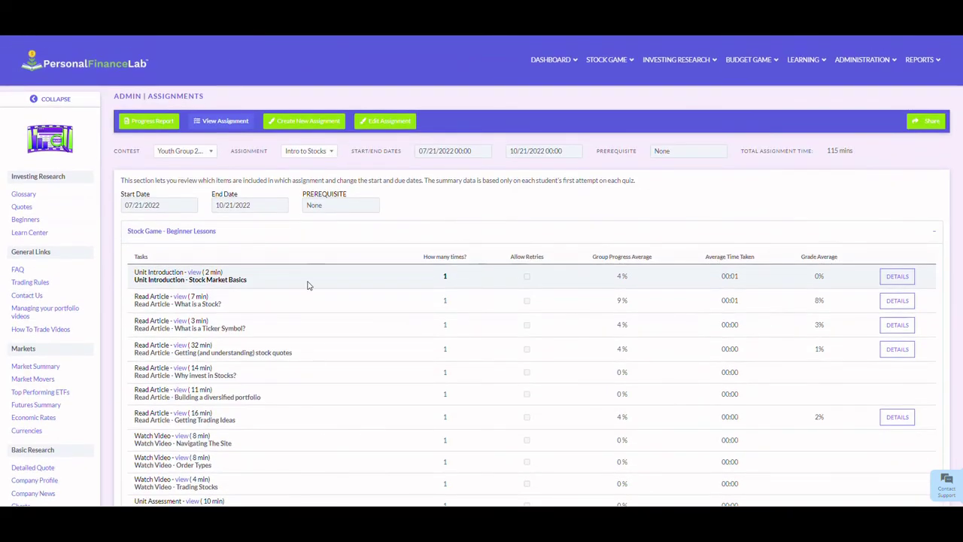
# Open the assignment editing page and choose Intro to Stocks as the assignment to edit
pyautogui.click(373, 125)
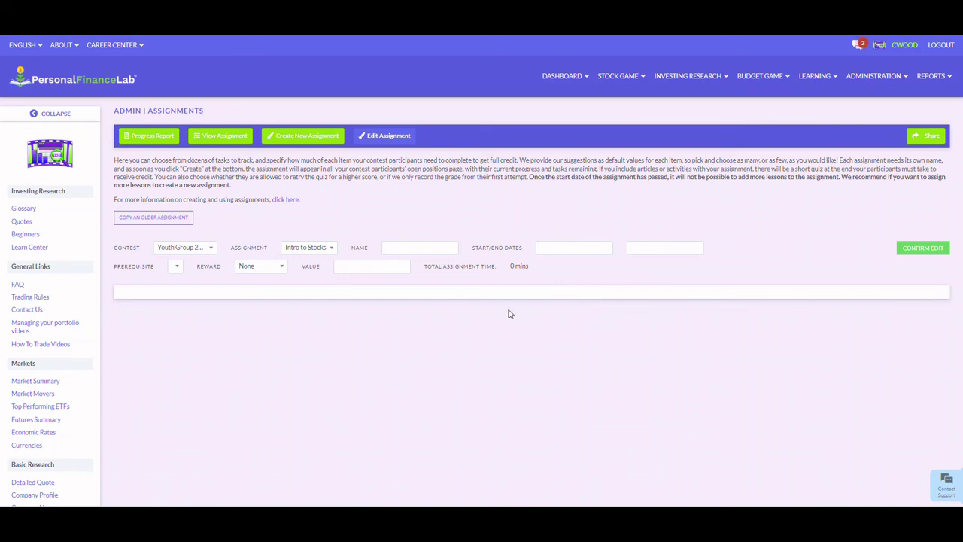
pyautogui.click(314, 247)
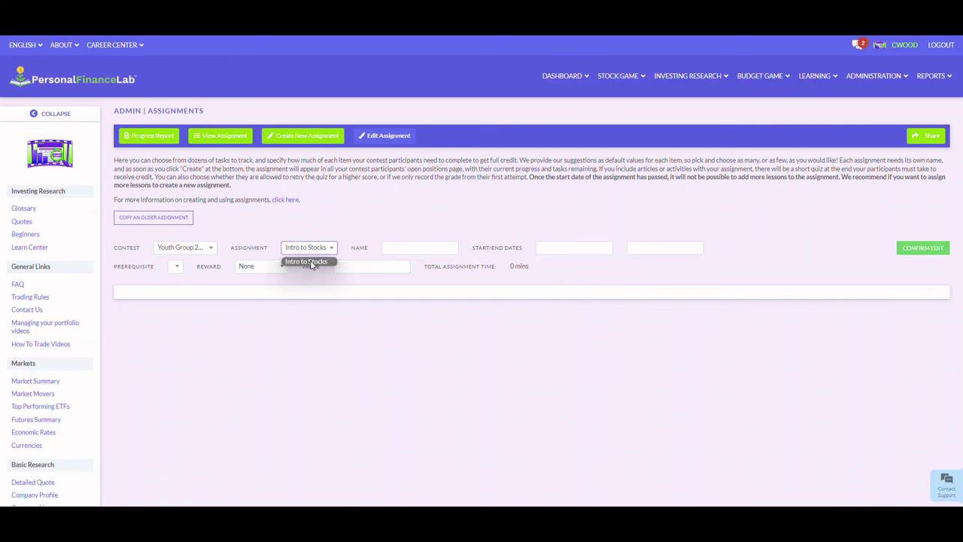
pyautogui.click(312, 265)
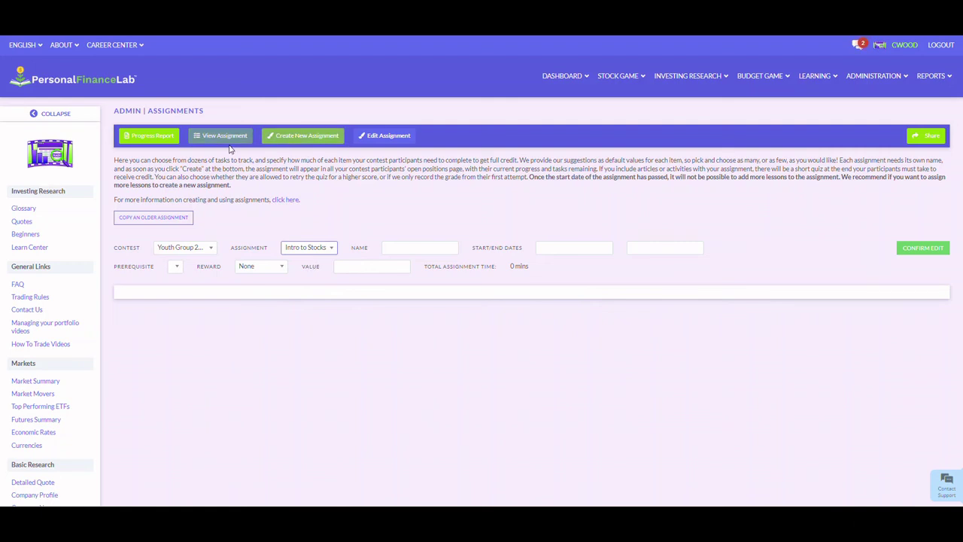
# Open the progress report for the class assignments
pyautogui.click(147, 135)
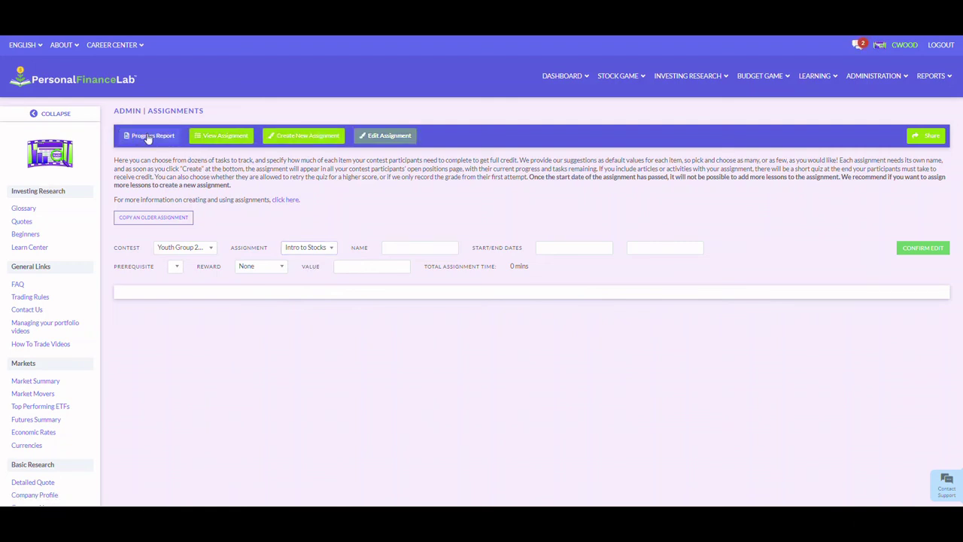